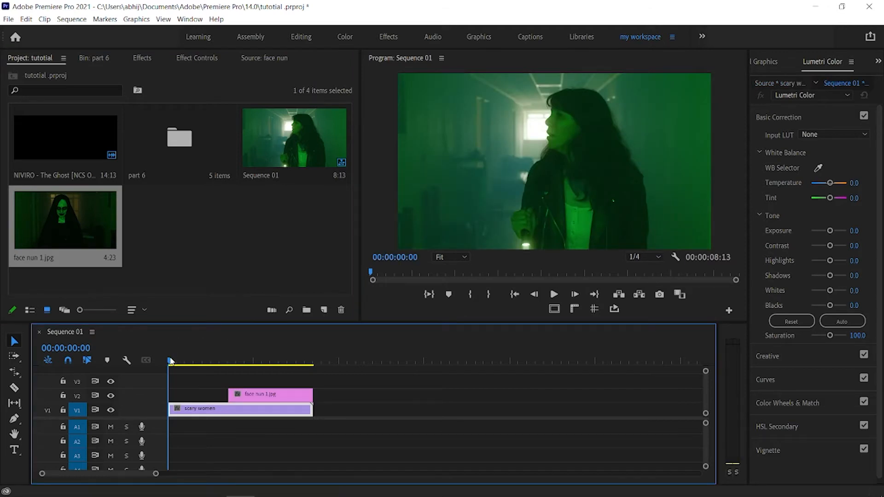
Step: Start a free-draw opacity mask on the face nun 1.jpg clip at 00:00:04:10
click(272, 410)
click(243, 394)
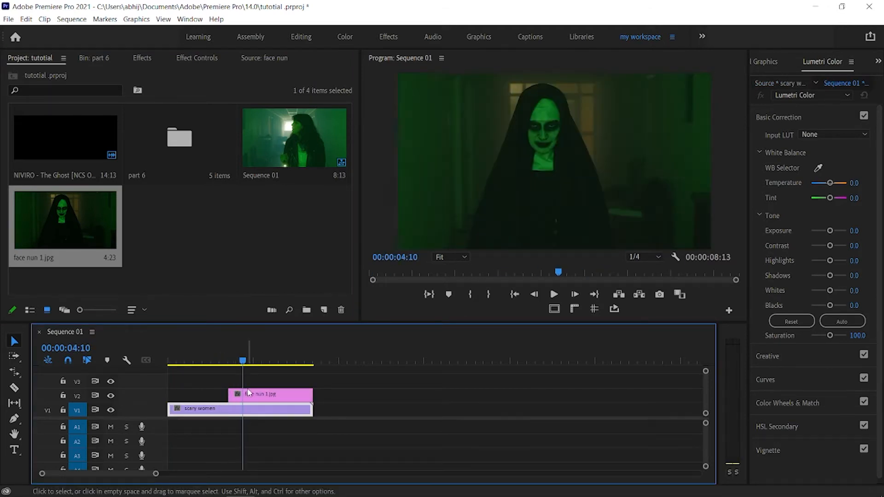
click(186, 59)
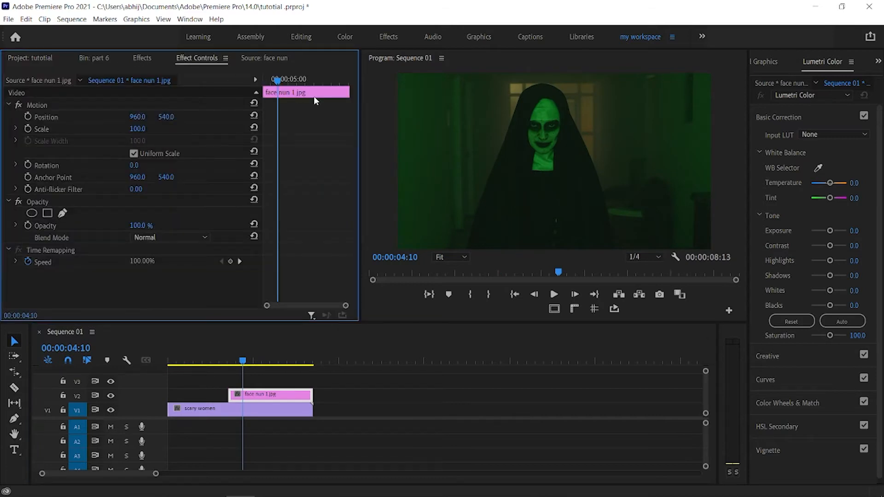
click(63, 215)
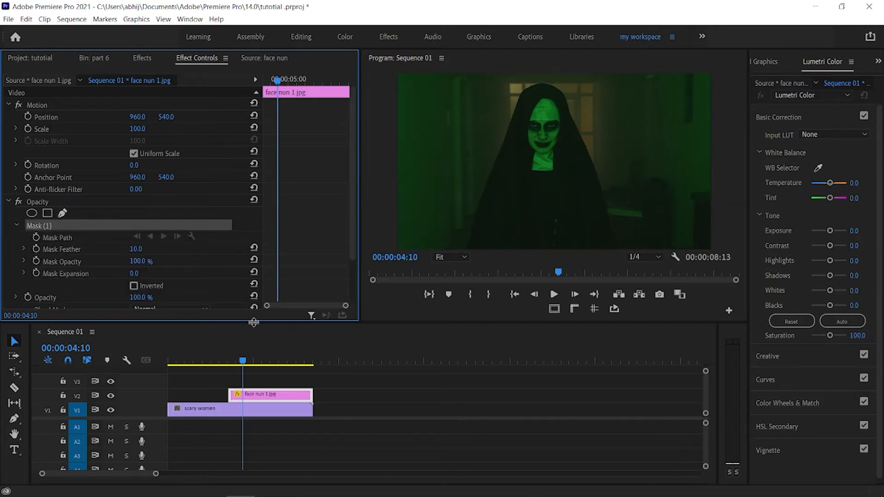
Step: Trace a closed mask around the nun's face, running along the brow line, down both cheeks and around the chin
click(445, 258)
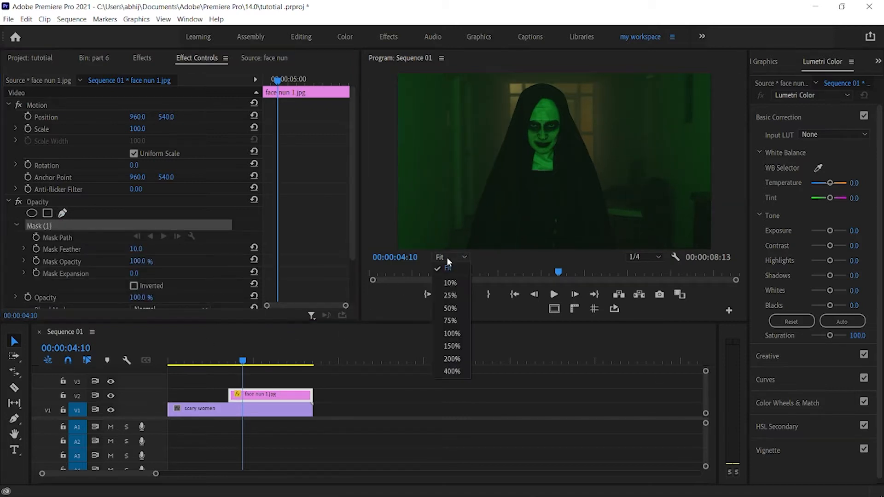
click(448, 333)
click(449, 256)
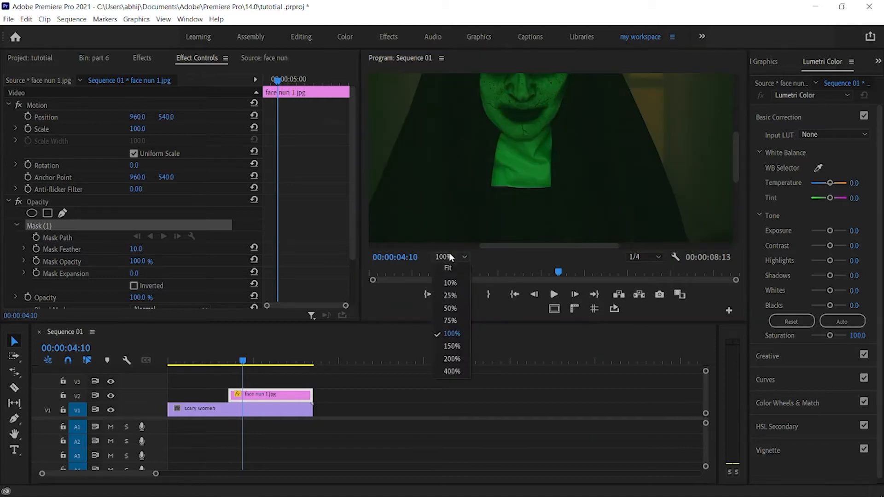
click(457, 355)
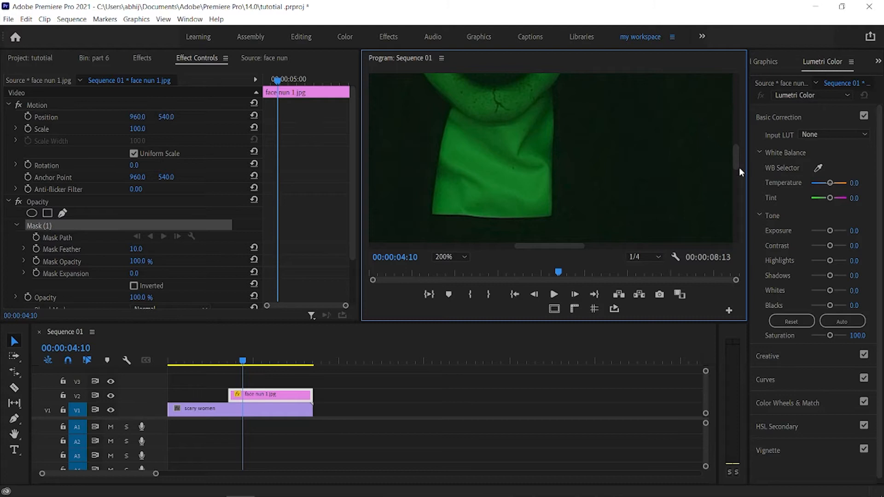
drag(738, 167, 738, 138)
click(522, 143)
click(550, 139)
click(579, 141)
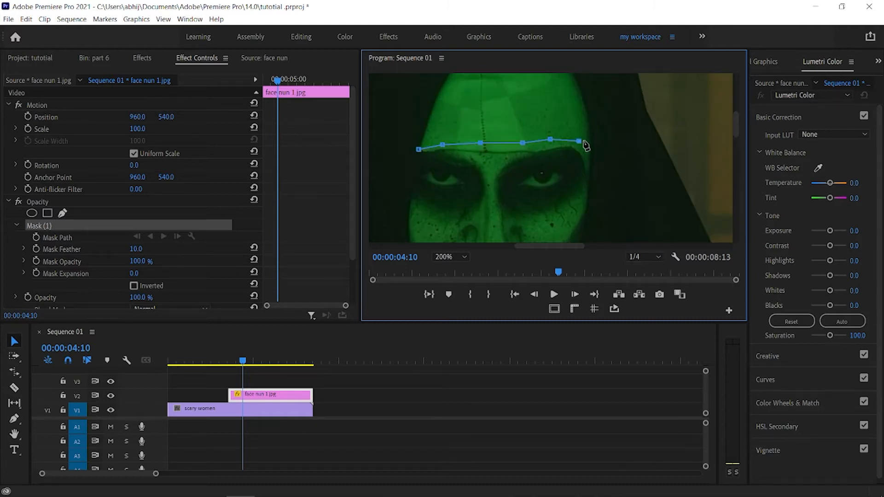
mouse_move(738, 133)
mouse_down()
mouse_move(736, 154)
mouse_move(735, 145)
mouse_up()
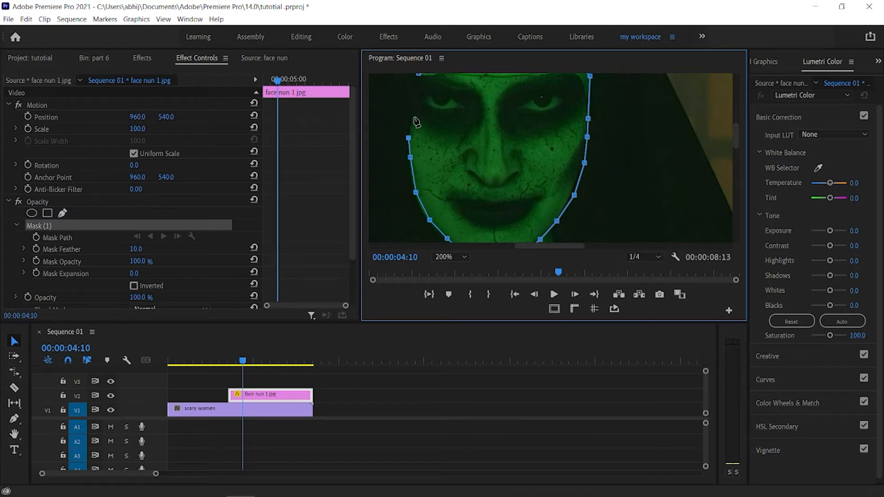
click(417, 89)
click(451, 256)
click(457, 266)
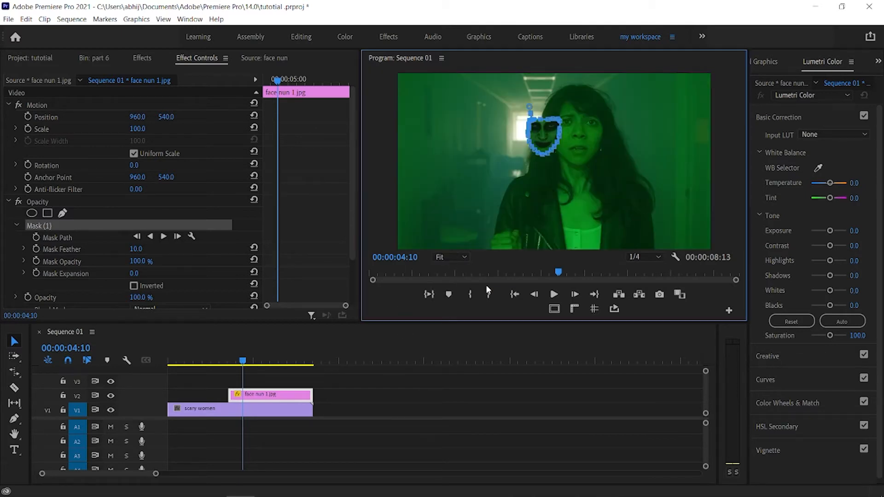
Step: Set the mask feather to 40 and move the face nun clip earlier to start at about 00:00:01:20
drag(141, 249, 152, 249)
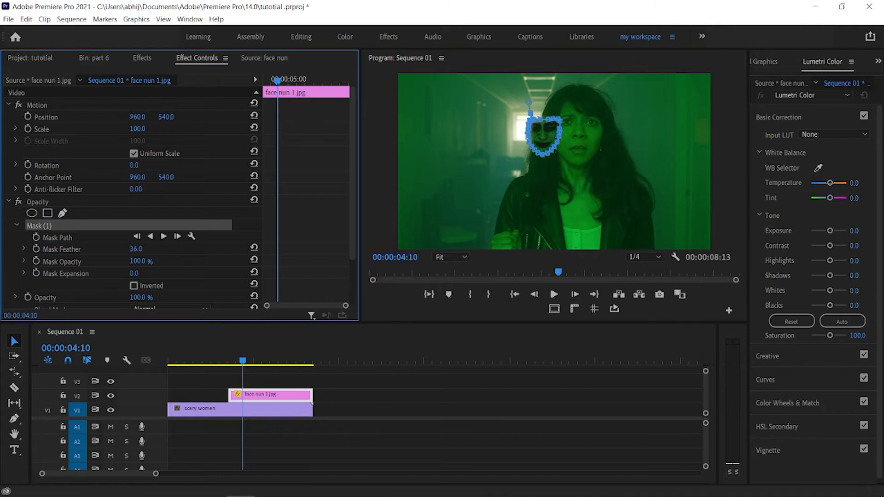
drag(242, 360, 199, 362)
drag(242, 396, 212, 397)
mouse_move(198, 363)
mouse_down()
mouse_move(168, 365)
mouse_move(199, 363)
mouse_up()
click(230, 394)
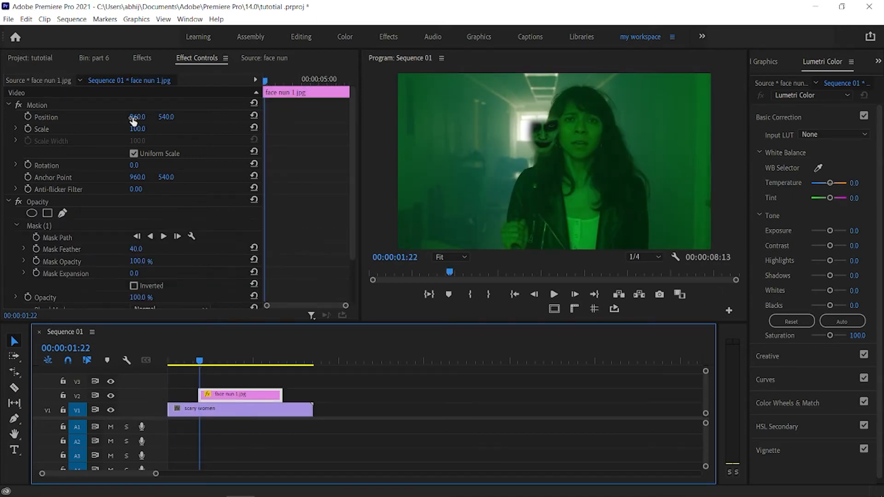
Step: Fit the nun's face over the woman's with position 1216, 594, scale 141 and mask expansion -6
drag(137, 129, 184, 117)
drag(142, 130, 172, 117)
drag(133, 273, 142, 273)
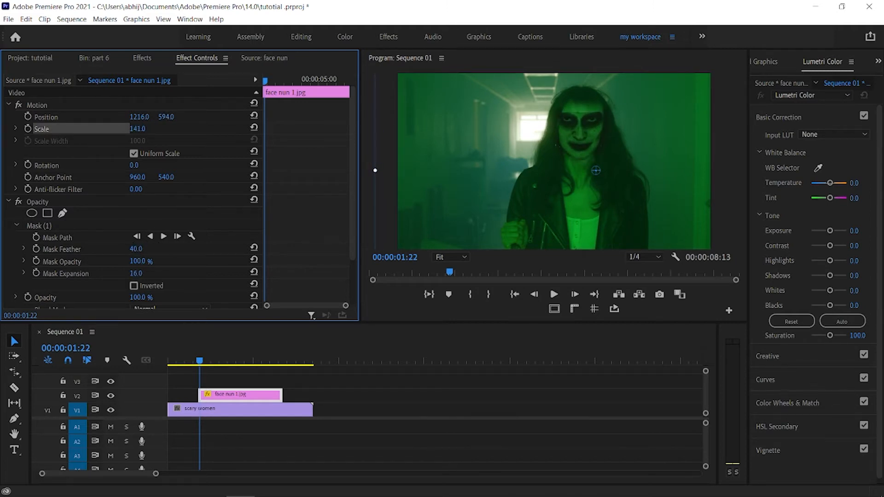
mouse_move(352, 211)
mouse_down()
mouse_move(350, 220)
mouse_move(352, 207)
mouse_up()
Step: Turn on position keyframing for the face nun clip at 00:00:01:20
key(Left)
key(Left)
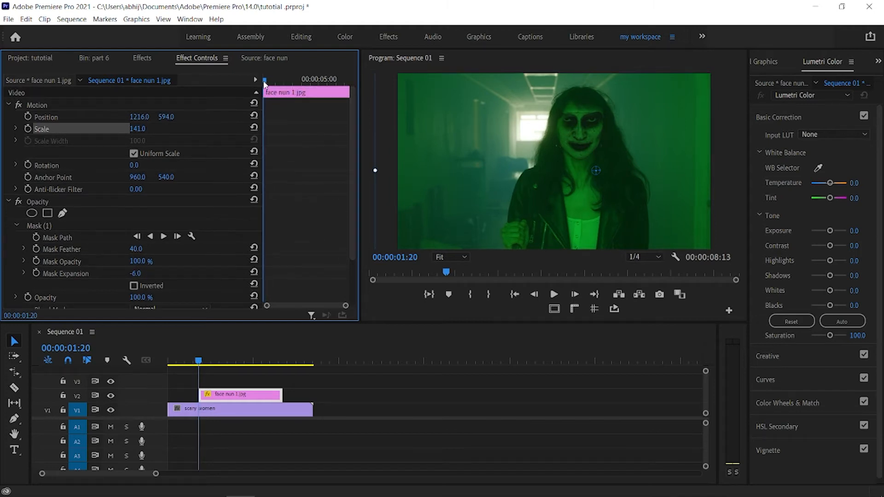
click(27, 118)
mouse_move(267, 81)
mouse_down()
mouse_move(286, 82)
mouse_move(259, 92)
mouse_up()
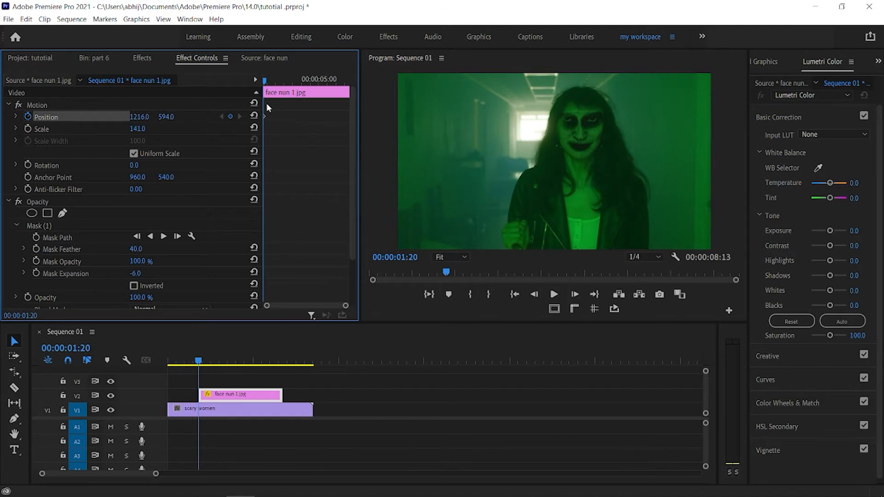
Step: Move the face nun clip to start at 00:00:02:09 and shift its horizontal position toward the woman's face
drag(214, 396, 222, 396)
drag(198, 362, 209, 364)
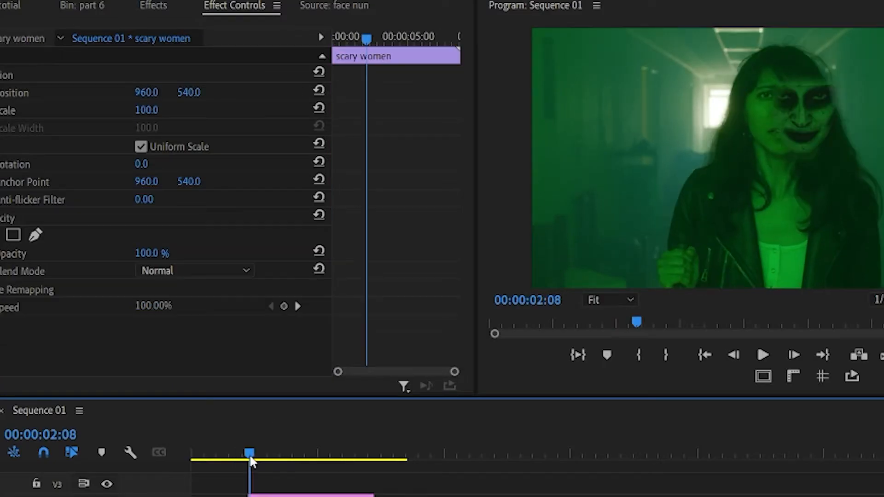
click(221, 395)
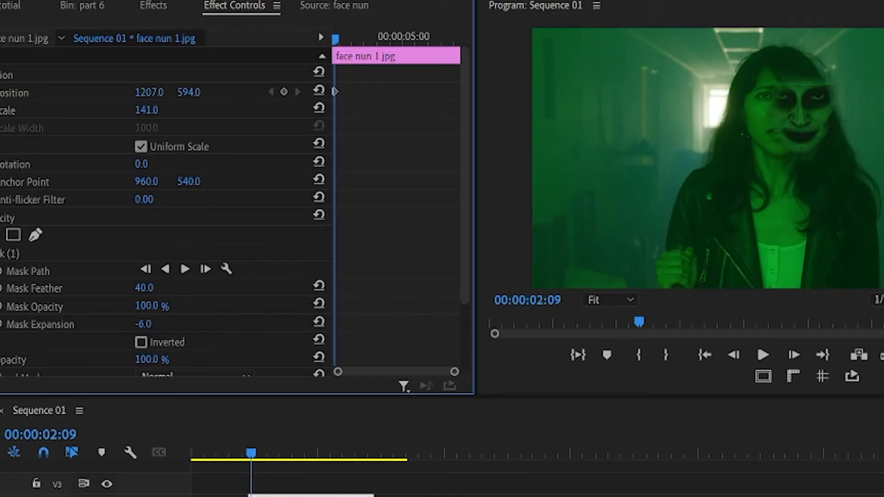
drag(140, 118, 102, 117)
drag(335, 42, 355, 52)
Step: Move the face nun clip to start at 00:00:03:05, set its scale to 150 and readjust its position
drag(276, 496, 300, 496)
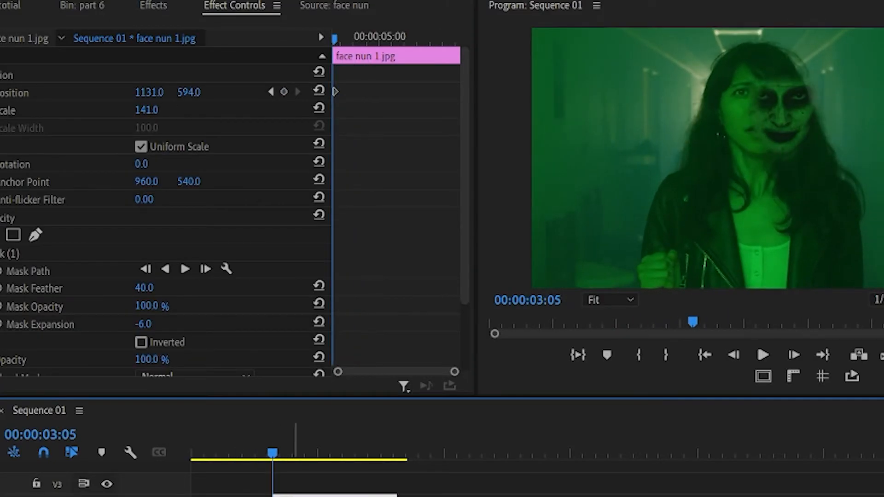
drag(155, 92, 111, 92)
click(155, 92)
drag(197, 93, 191, 93)
drag(147, 110, 152, 110)
drag(152, 92, 140, 92)
drag(190, 93, 200, 93)
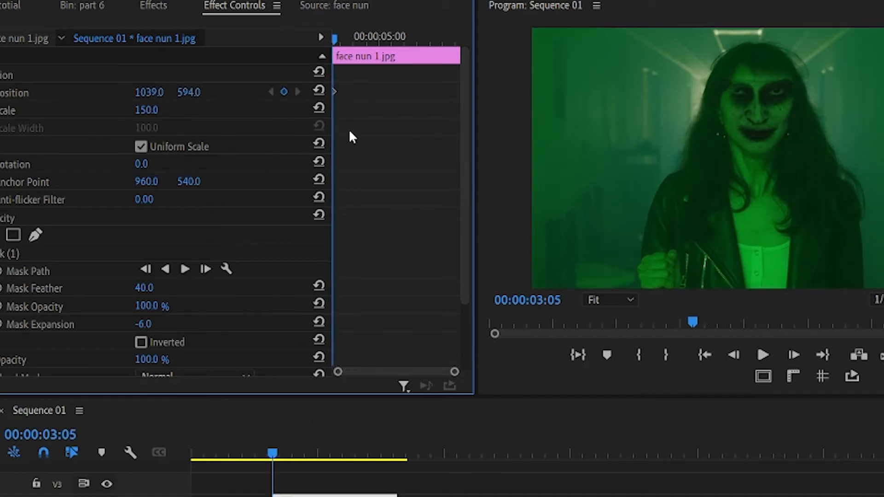
Step: Keyframe the clip's position at successive points to follow the woman's face, with horizontal position 1108 at 00:00:03:16
drag(335, 39, 340, 39)
drag(149, 93, 170, 93)
drag(340, 40, 343, 39)
drag(149, 93, 161, 93)
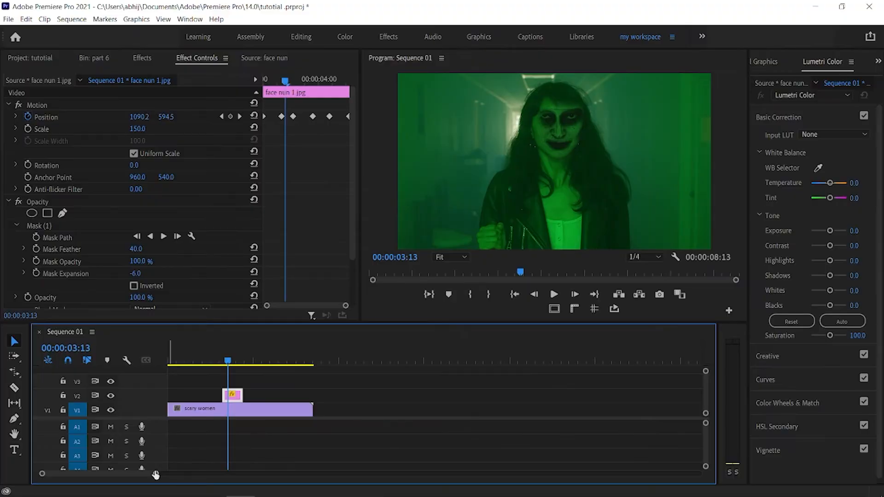
Step: Change the face nun clip's opacity blend mode to Darken
drag(155, 474, 96, 473)
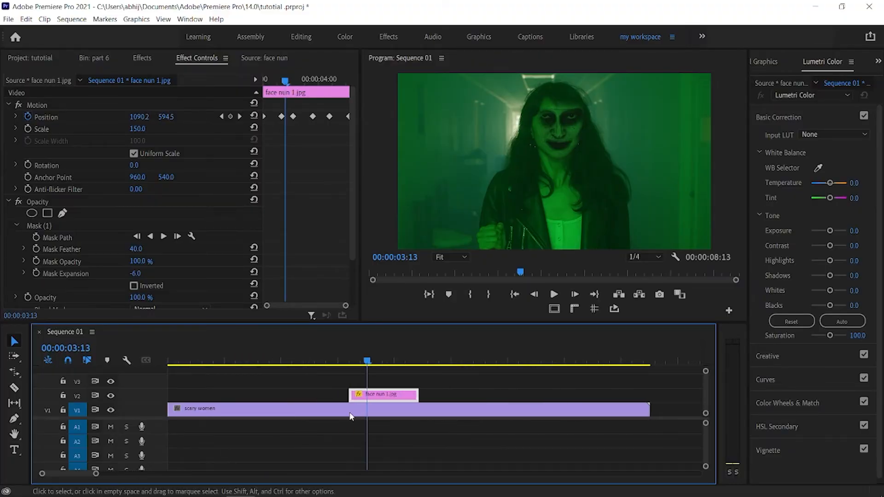
drag(354, 237, 354, 270)
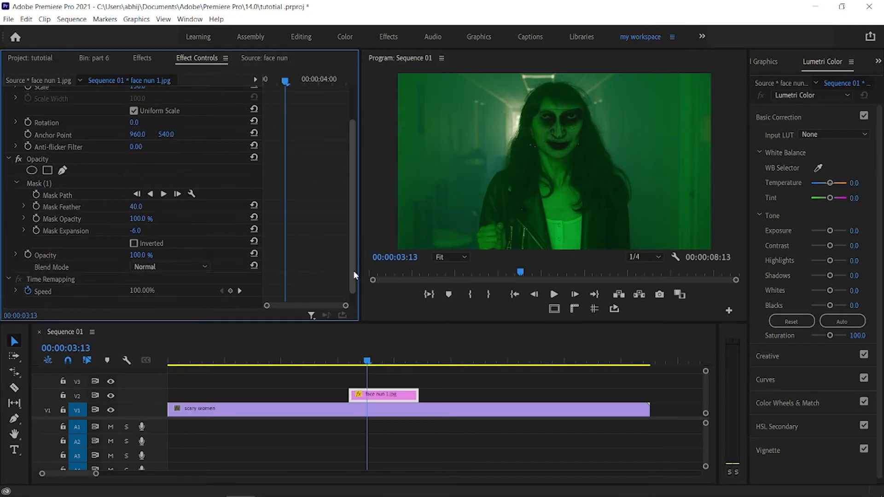
click(157, 266)
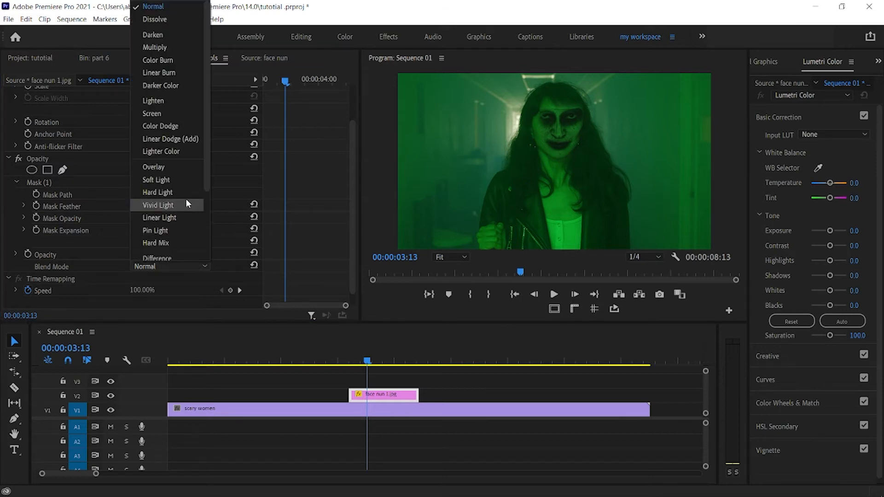
click(162, 37)
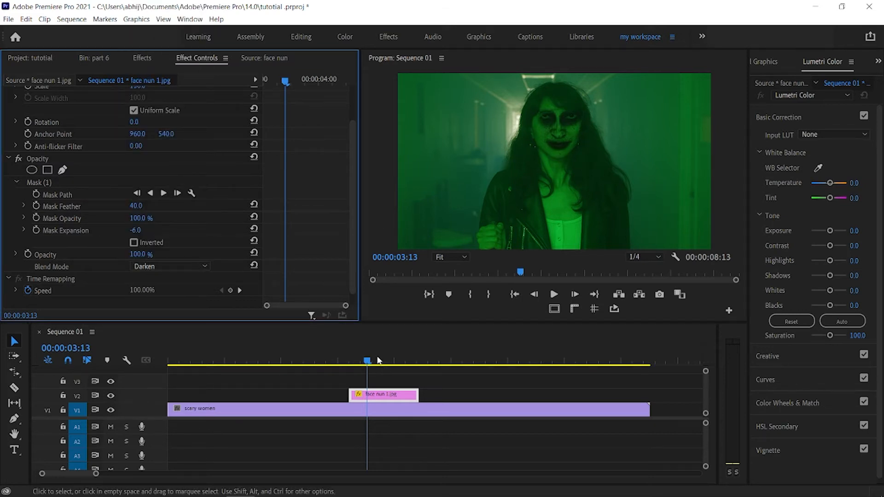
Step: Play back the sequence across the face overlay twice to check how it follows the woman's face
drag(367, 360, 330, 364)
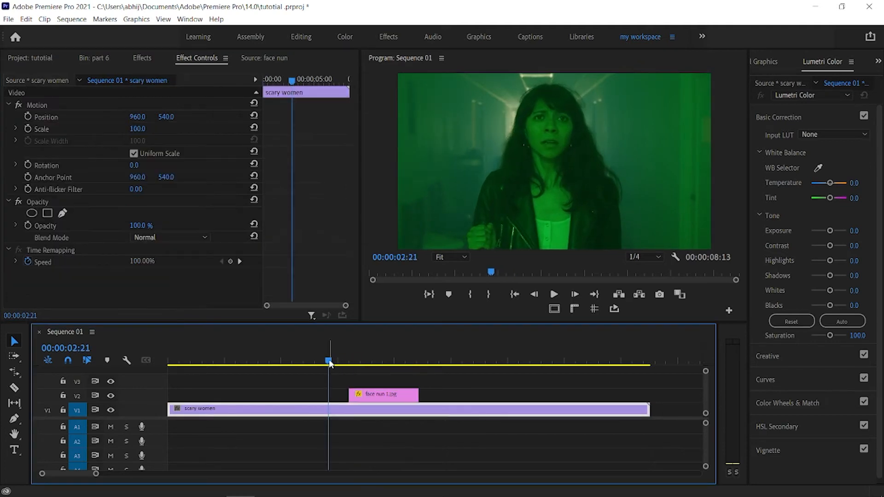
key(space)
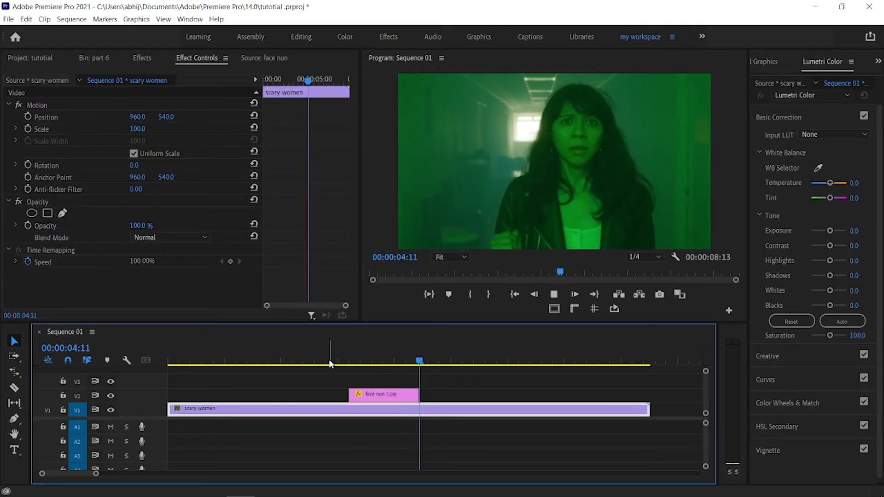
drag(455, 361, 310, 363)
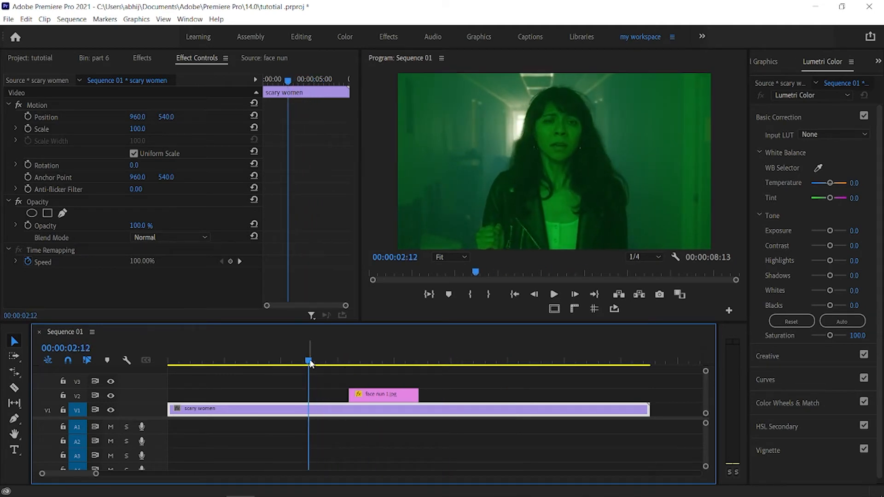
key(space)
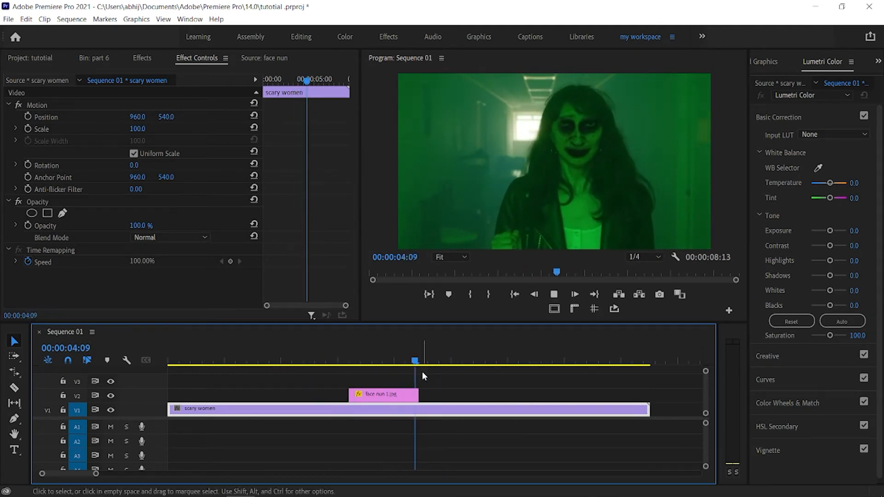
drag(469, 361, 353, 359)
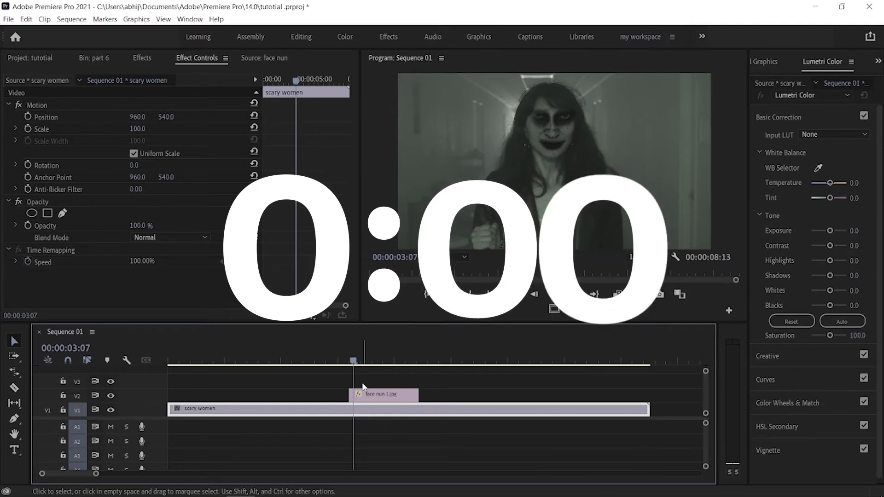
Step: Search the effects for "vr di" and pick VR Digital Glitch for the face nun 1.jpg clip
click(358, 394)
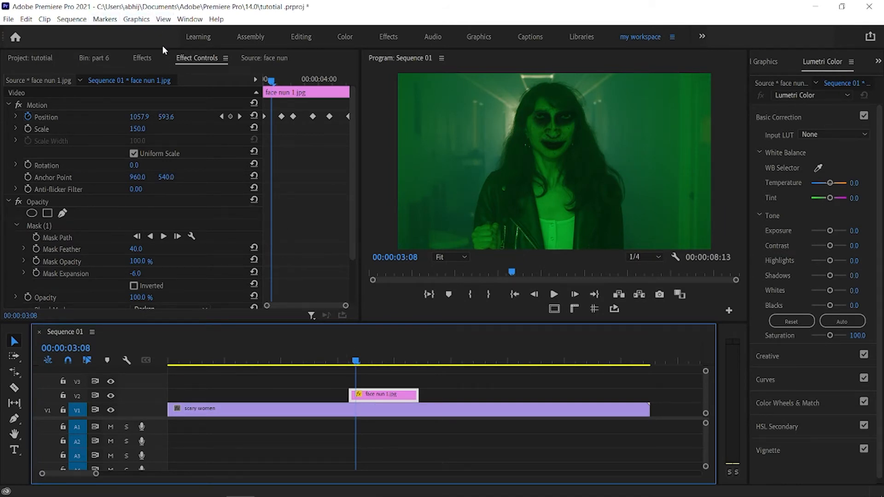
click(143, 58)
click(114, 72)
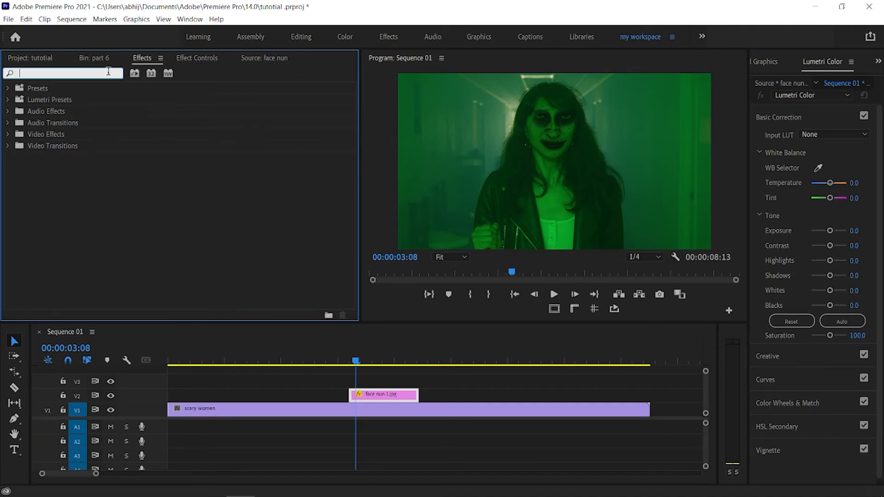
text(vr di)
drag(75, 169, 382, 391)
Step: Nest the face nun 1.jpg clip into a sequence named "face"
right_click(348, 472)
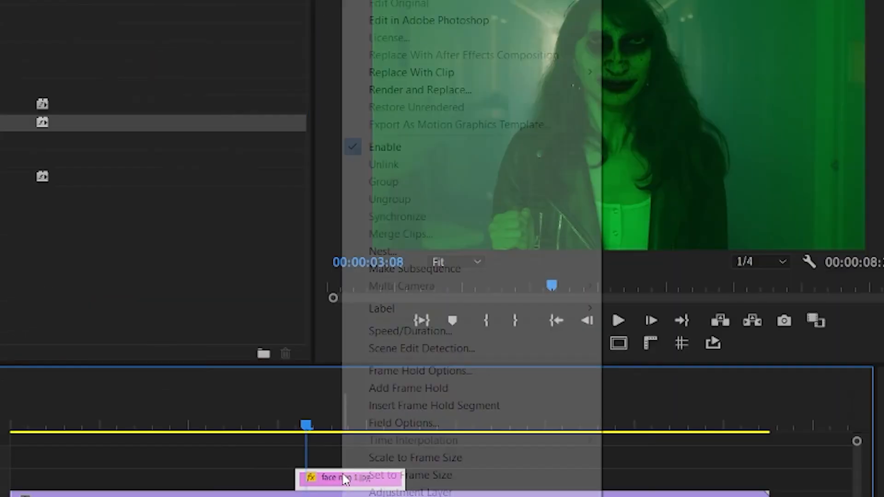
click(382, 255)
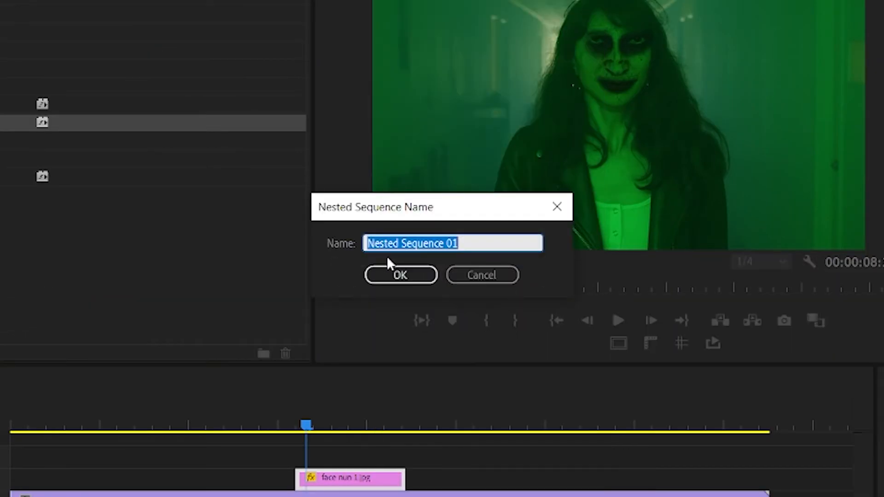
text(face)
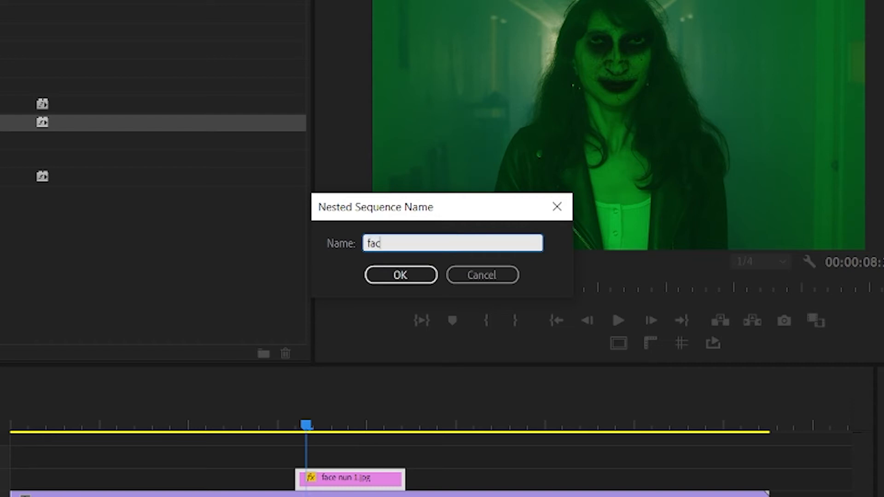
click(400, 275)
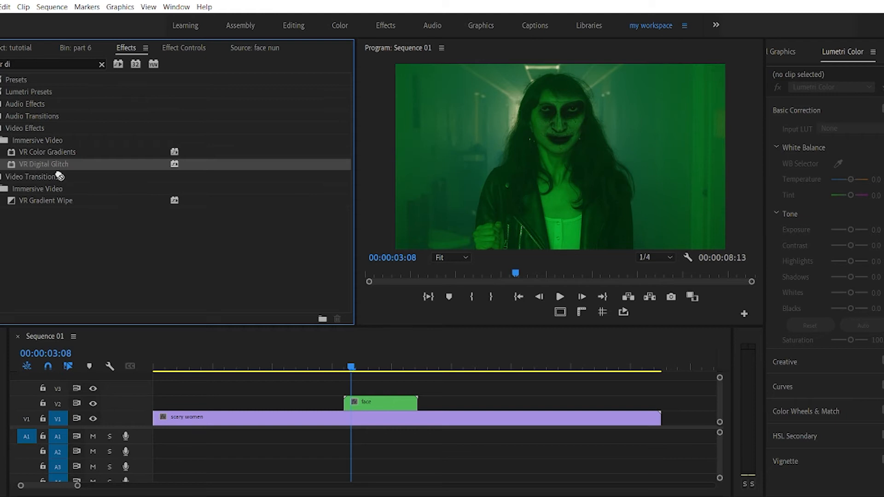
Step: Apply VR Digital Glitch to the nested face clip and show the effect's settings
click(366, 403)
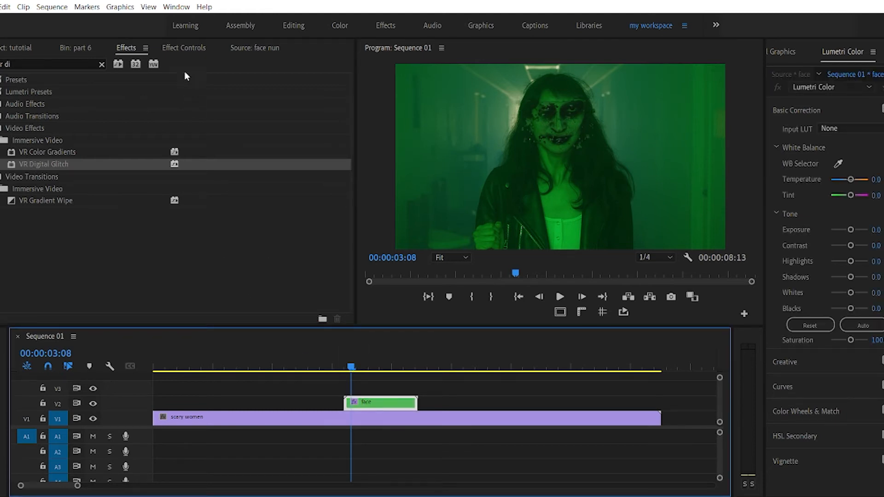
click(183, 49)
scroll(343, 217, down, 5)
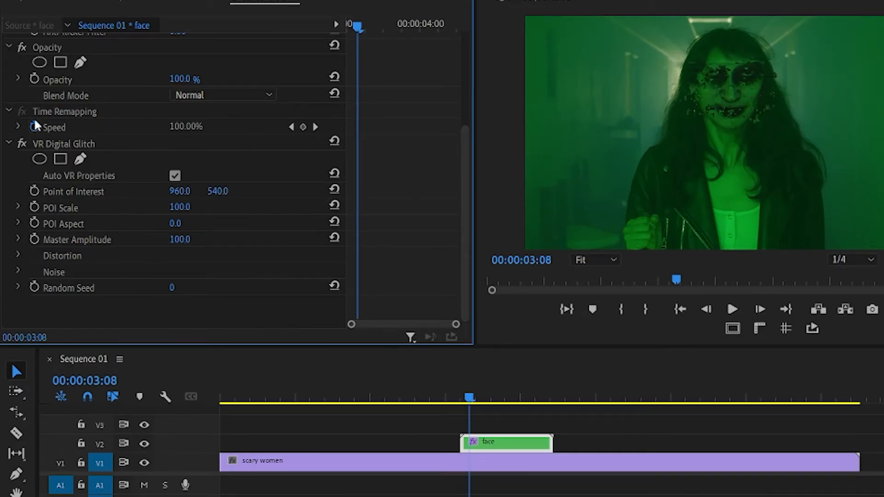
Step: At the face clip's start, 00:00:03:05, keyframe Geometry Distortion X 100, Y 82 and Z 100, Distortion Complexity 100 and Distortion Rate 80
click(19, 253)
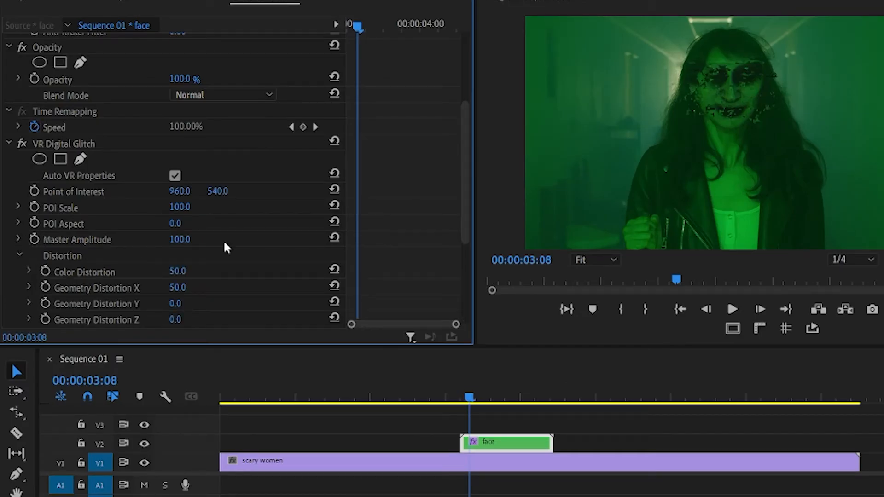
drag(471, 208, 466, 262)
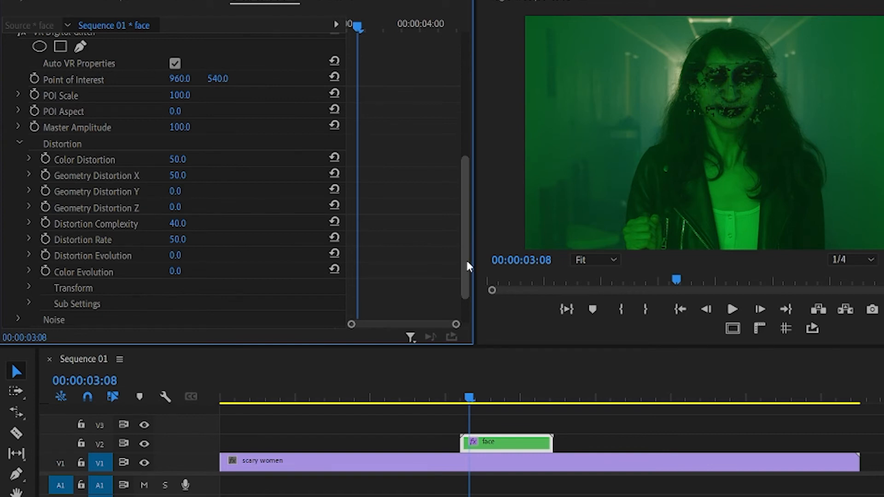
drag(356, 26, 344, 27)
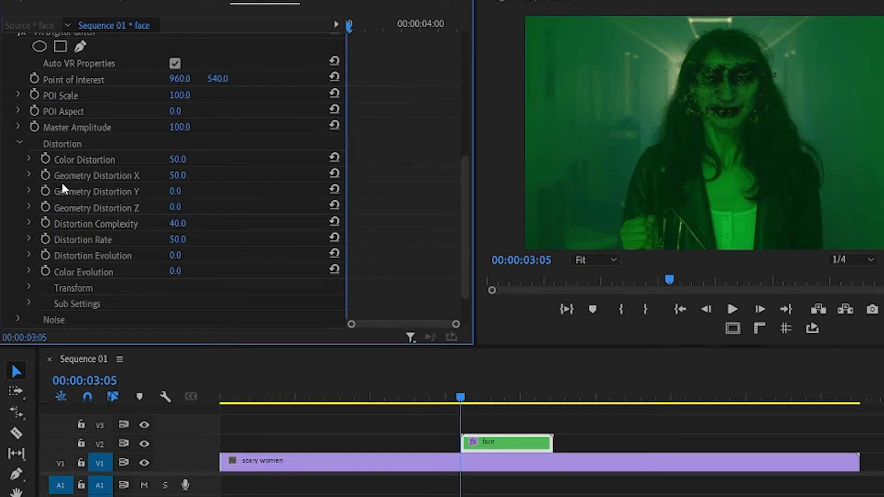
click(45, 174)
click(45, 192)
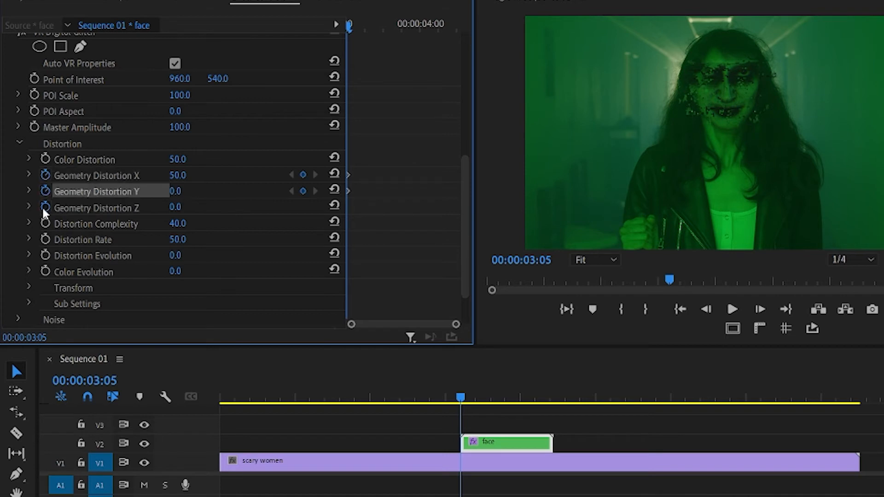
click(45, 208)
click(45, 223)
click(45, 240)
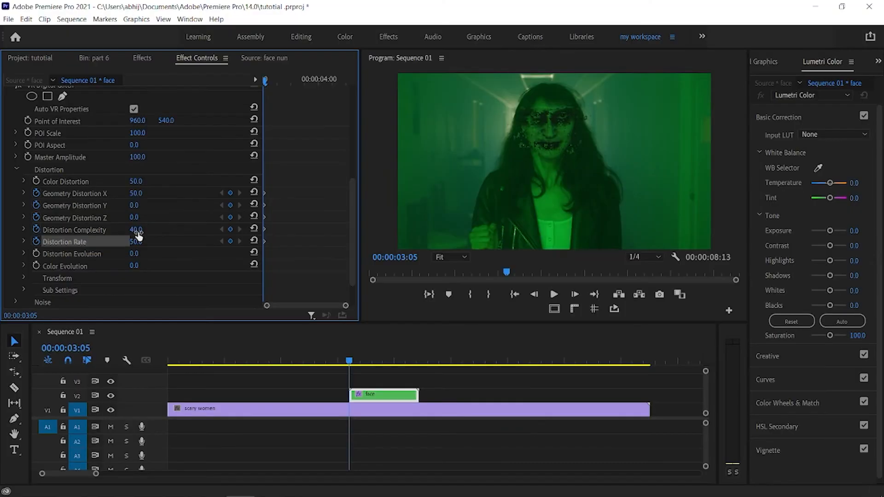
drag(136, 194, 159, 193)
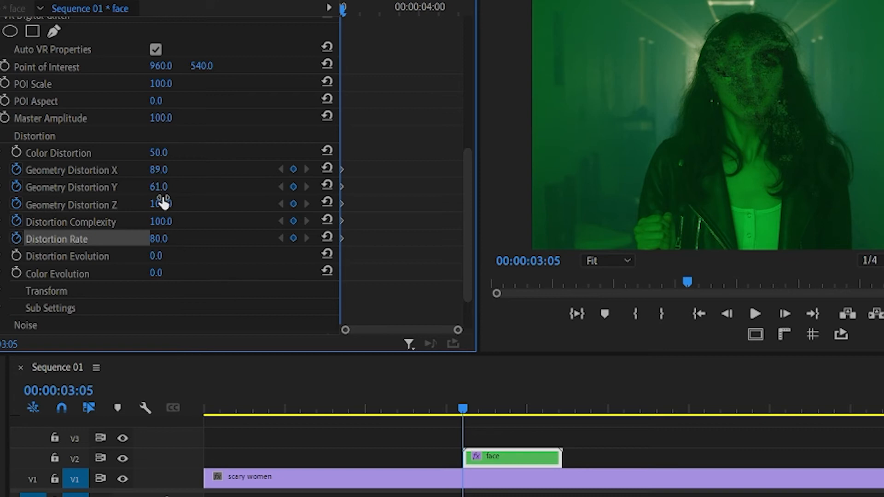
drag(159, 186, 177, 171)
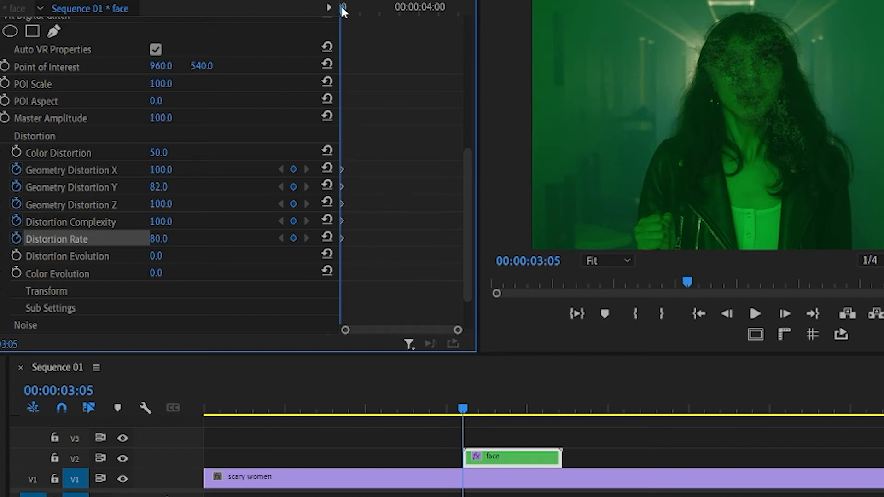
Step: At 00:00:03:15, keyframe the three Geometry Distortion values and Distortion Rate at their defaults, and set Distortion Complexity to 2
key(shift+Right)
key(shift+Right)
click(326, 168)
click(326, 185)
click(326, 203)
click(327, 219)
click(327, 237)
drag(161, 222, 133, 222)
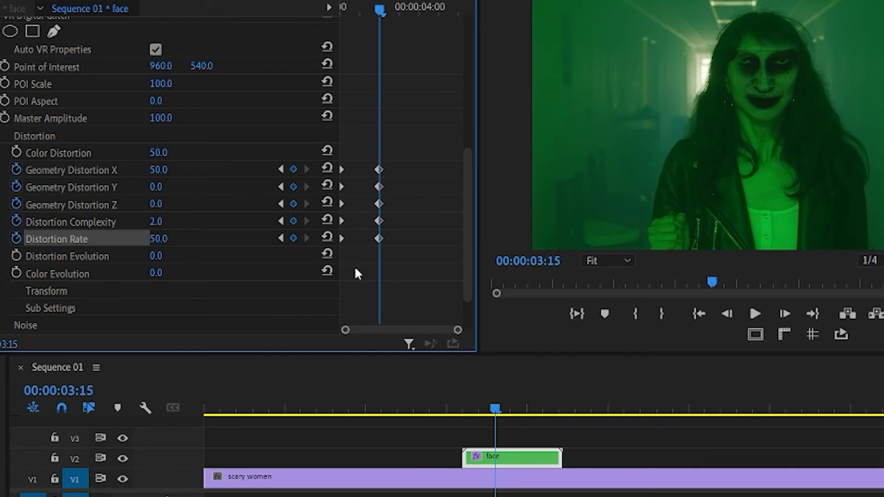
Step: Copy the five distortion keyframes at 00:00:03:15 and paste them shortly before the end of the face clip
drag(397, 263, 363, 166)
right_click(379, 178)
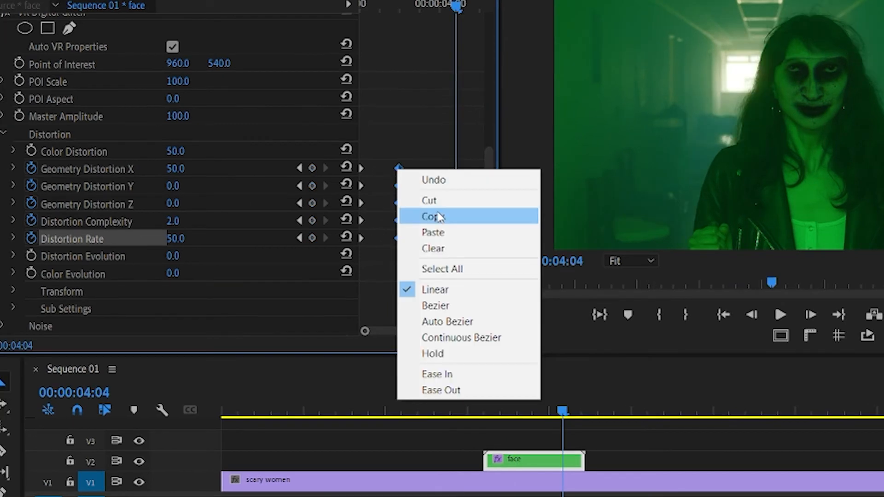
click(417, 218)
right_click(436, 173)
click(477, 232)
Step: Copy the five starting distortion keyframes and paste them at the face clip's end, 00:00:04:09
drag(456, 5, 477, 4)
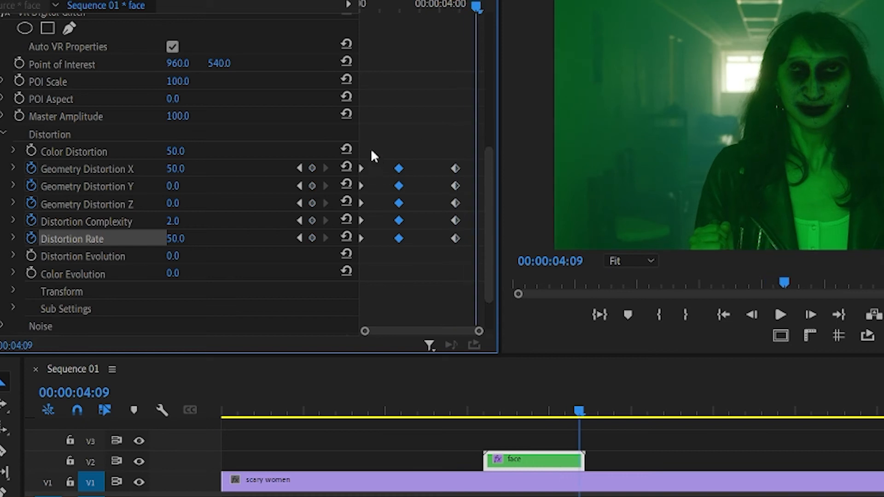
right_click(360, 240)
click(396, 288)
right_click(480, 162)
click(520, 235)
key(ctrl+z)
right_click(474, 183)
click(507, 249)
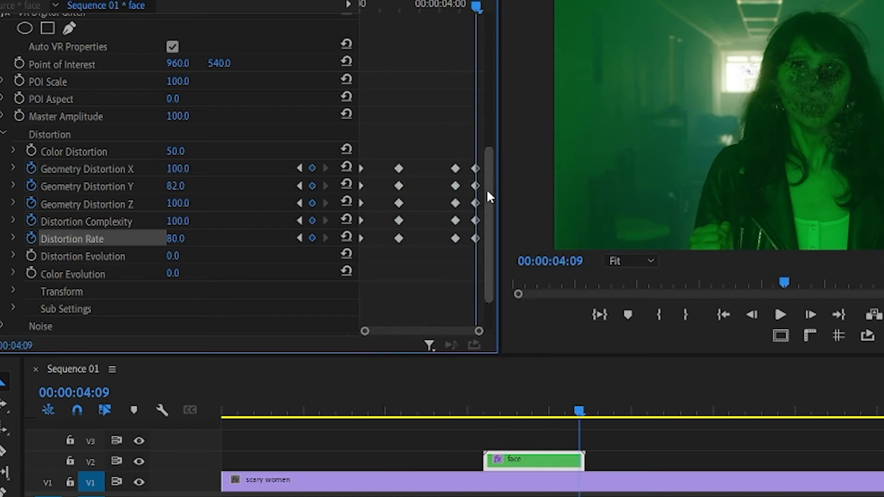
Step: Apply Ease Out to the first two sets of distortion keyframes and Ease In to the last two sets
drag(477, 5, 344, 8)
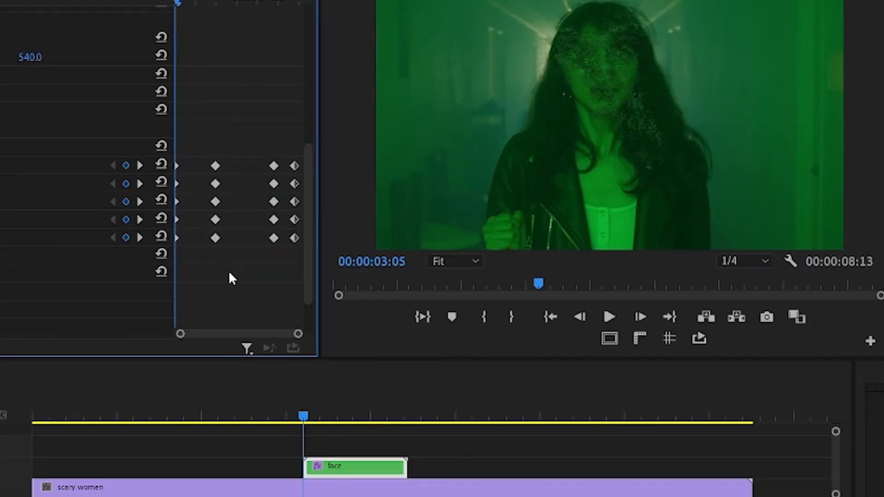
drag(230, 269, 181, 171)
right_click(181, 169)
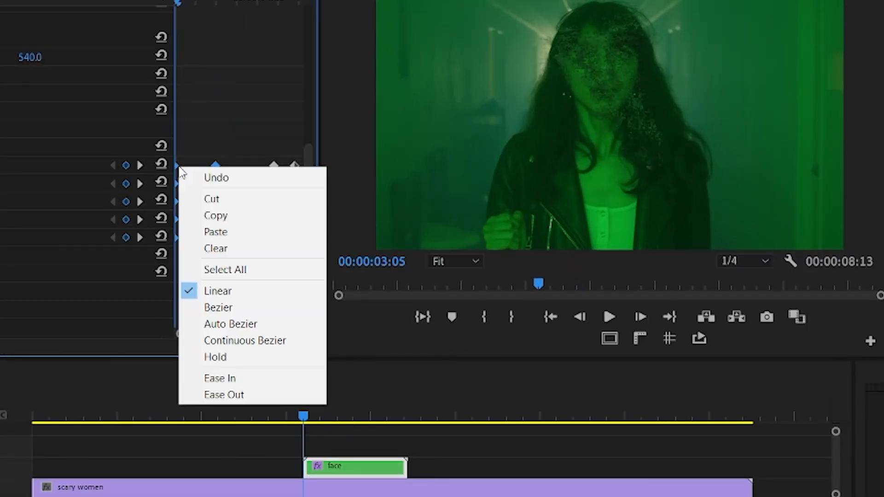
click(230, 394)
drag(257, 148, 302, 253)
right_click(274, 222)
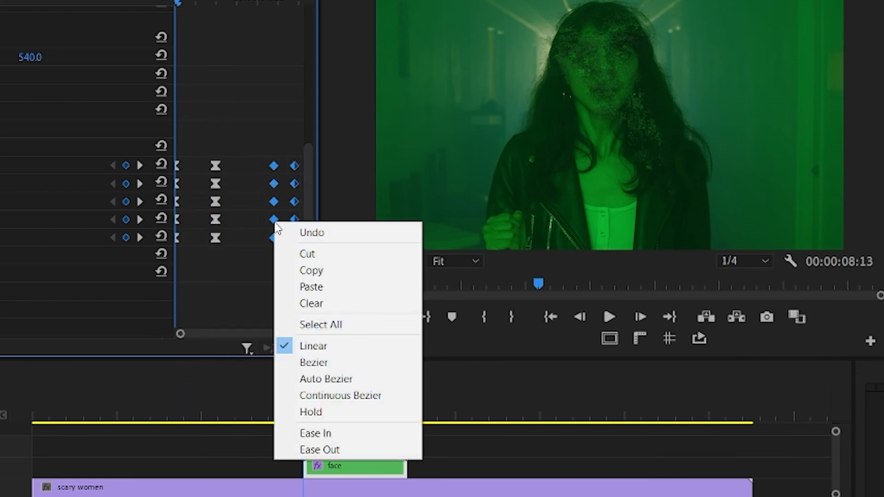
click(309, 431)
Step: Play back the sequence across the face clip to check how the glitch brings the nun's face in and out
drag(309, 421, 251, 414)
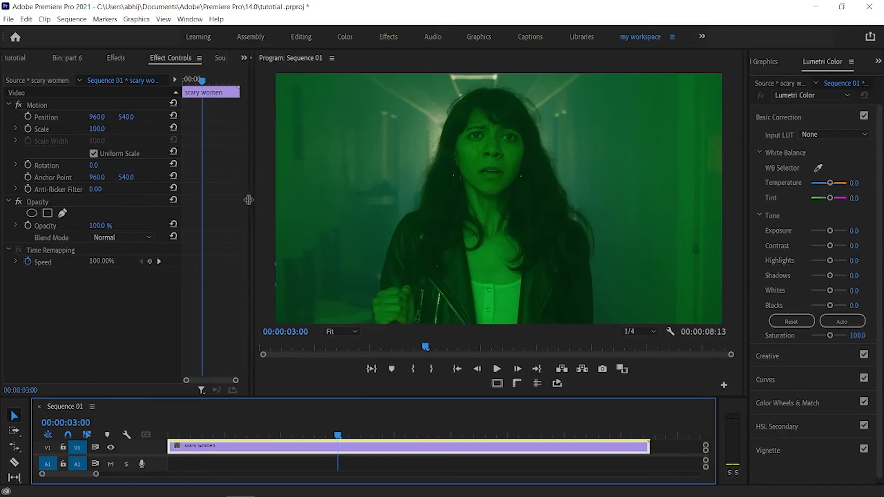
drag(249, 200, 226, 200)
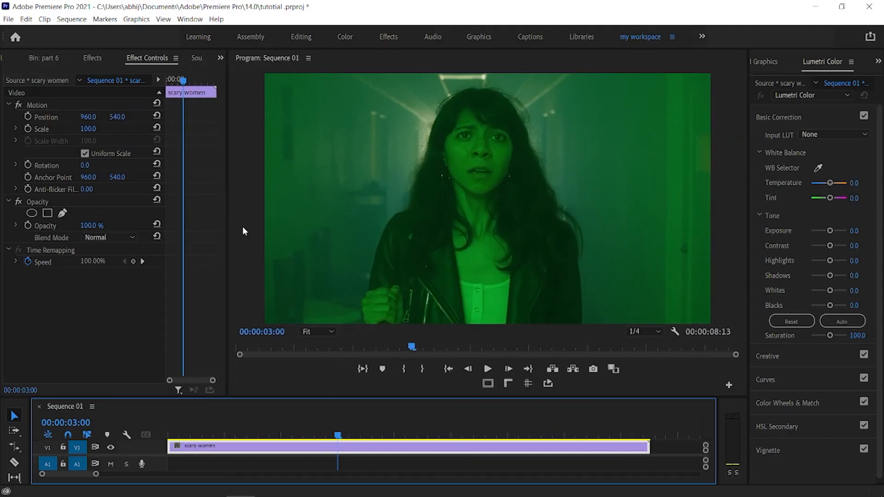
click(300, 433)
key(space)
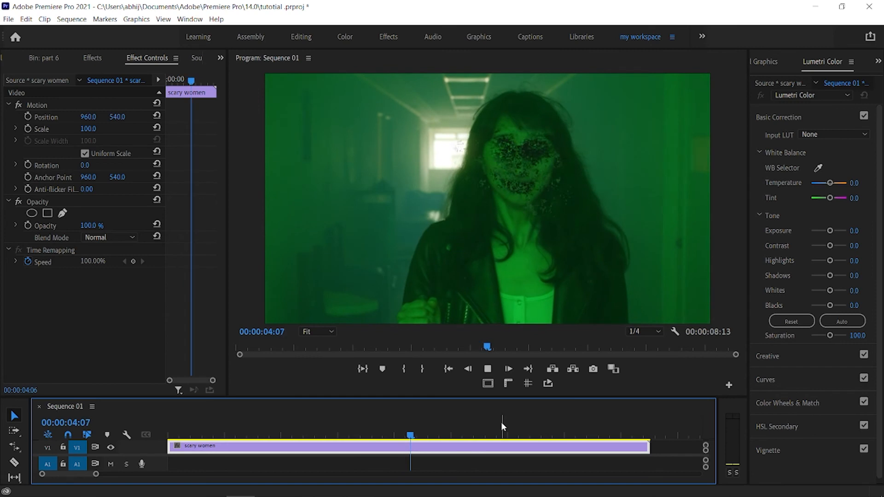
drag(496, 436, 389, 435)
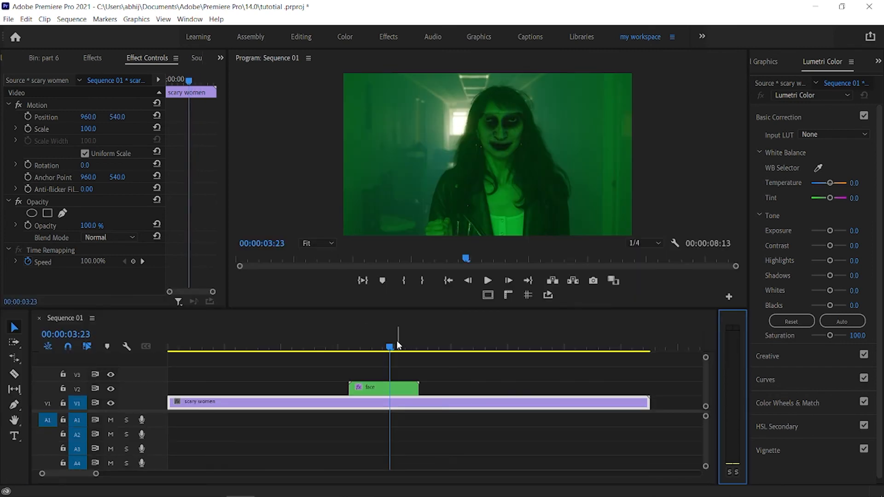
Step: With the face clip selected at 00:00:03:18, set its Lumetri Color Tint to -9.7 and Exposure to 0.2
mouse_move(390, 348)
mouse_down()
mouse_move(368, 349)
mouse_move(378, 348)
mouse_up()
click(384, 387)
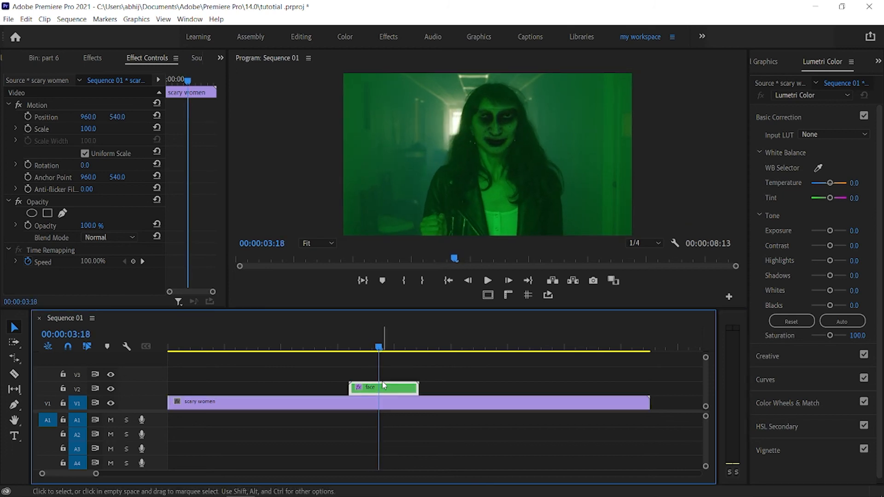
click(822, 63)
drag(829, 198, 826, 198)
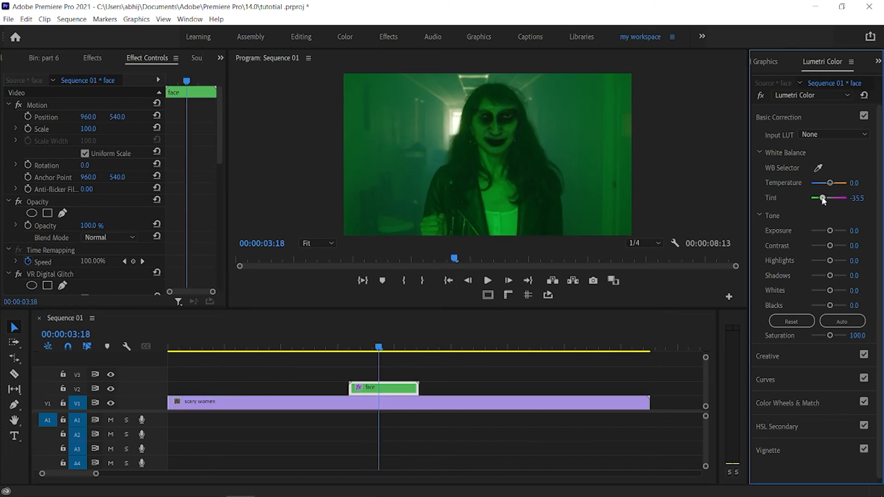
drag(831, 230, 827, 228)
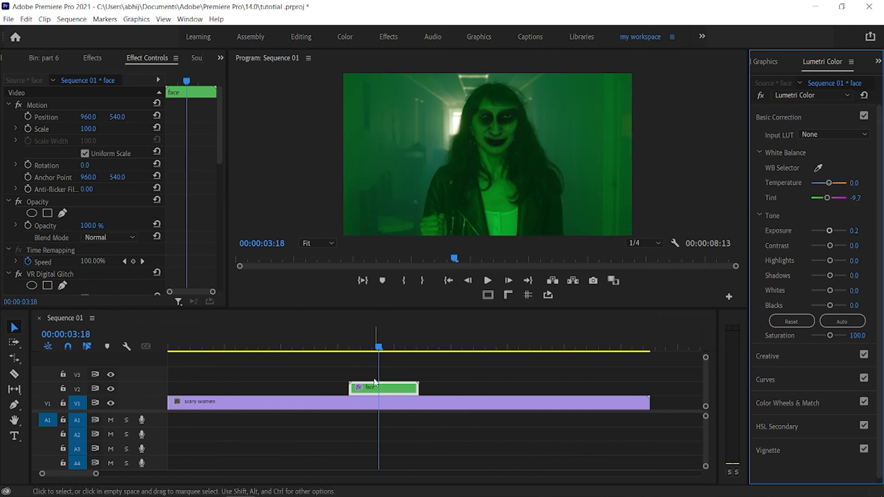
Step: Open the NIVIRO - The Ghost video as source and place its audio on track A1 at the start of Sequence 01
click(24, 59)
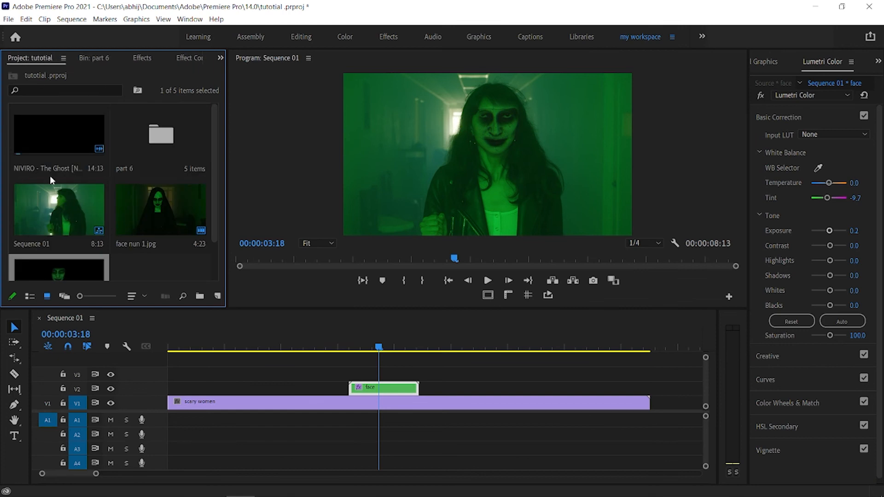
double_click(50, 174)
drag(288, 383, 193, 425)
Step: Play back Sequence 01 from its beginning to review the finished horror effect with the music
drag(378, 347, 315, 352)
key(space)
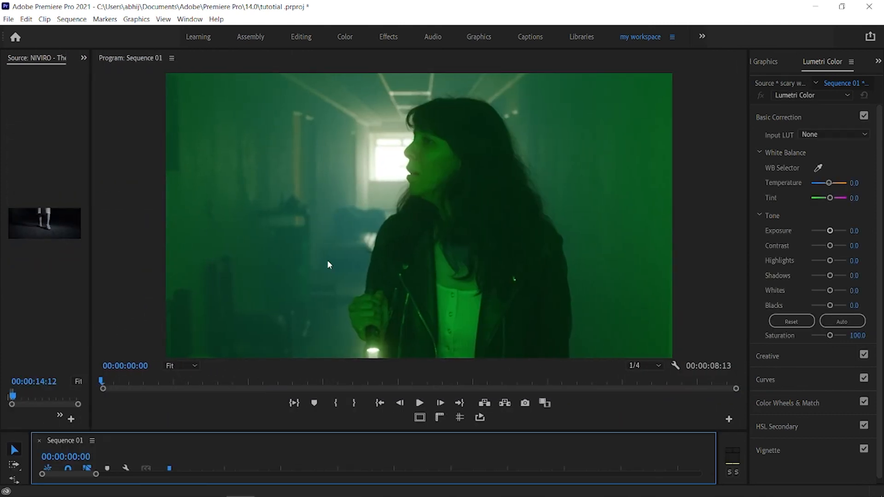
key(space)
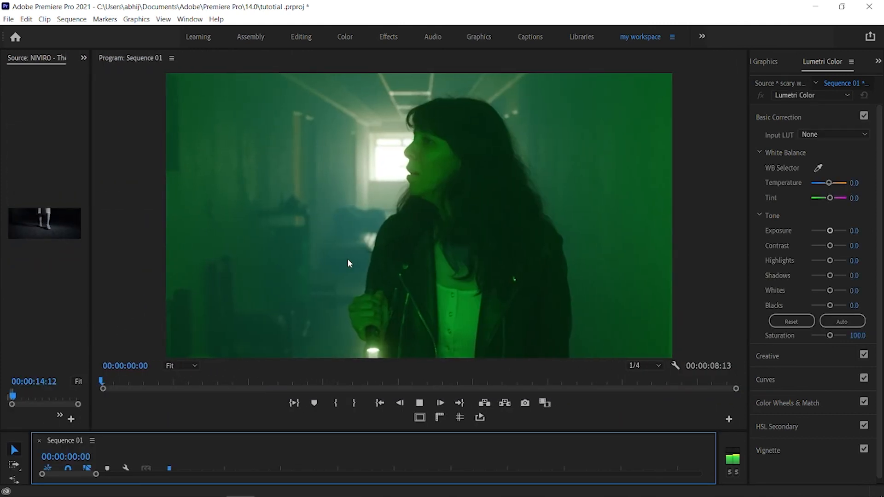